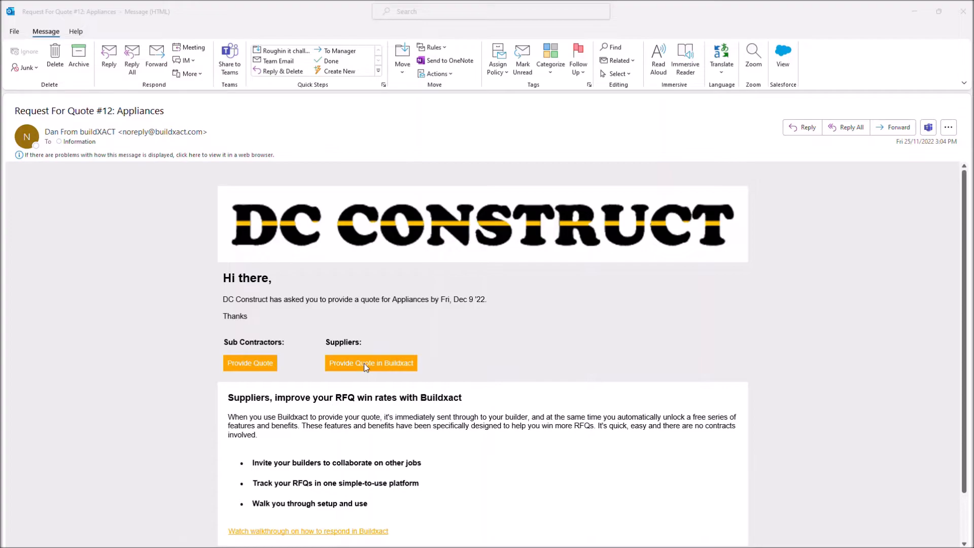
Step: Open the appliances quote request in Buildxact through the supplier link in the email and dismiss the Learning Center
{"action": "left_click", "coordinate": [365, 363]}
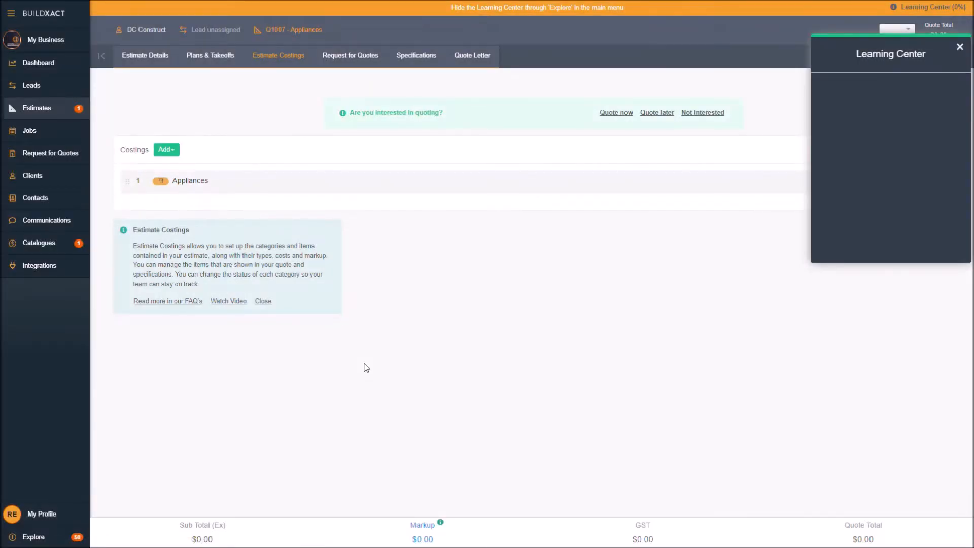
{"action": "left_click", "coordinate": [960, 46]}
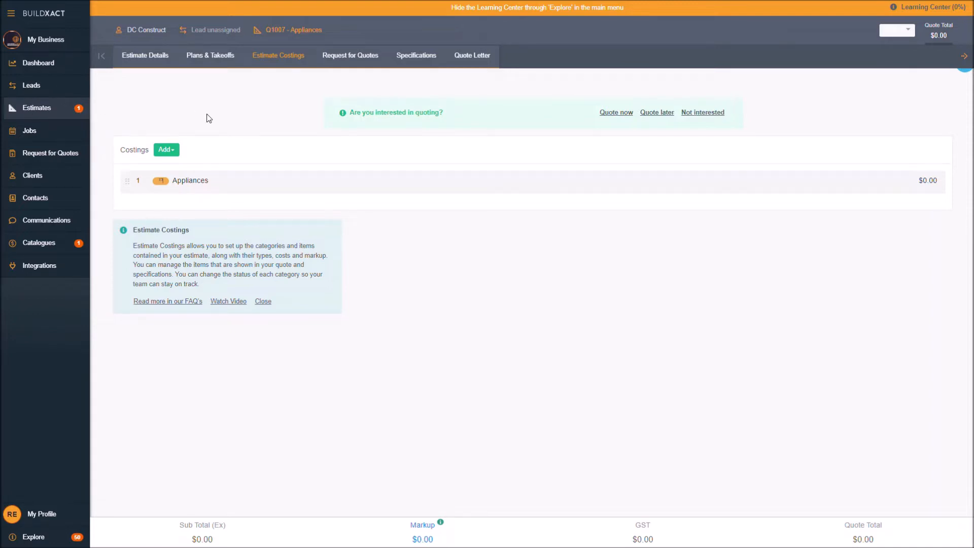
Step: Review the estimate details, including the scope of works and the client details
{"action": "left_click", "coordinate": [155, 61]}
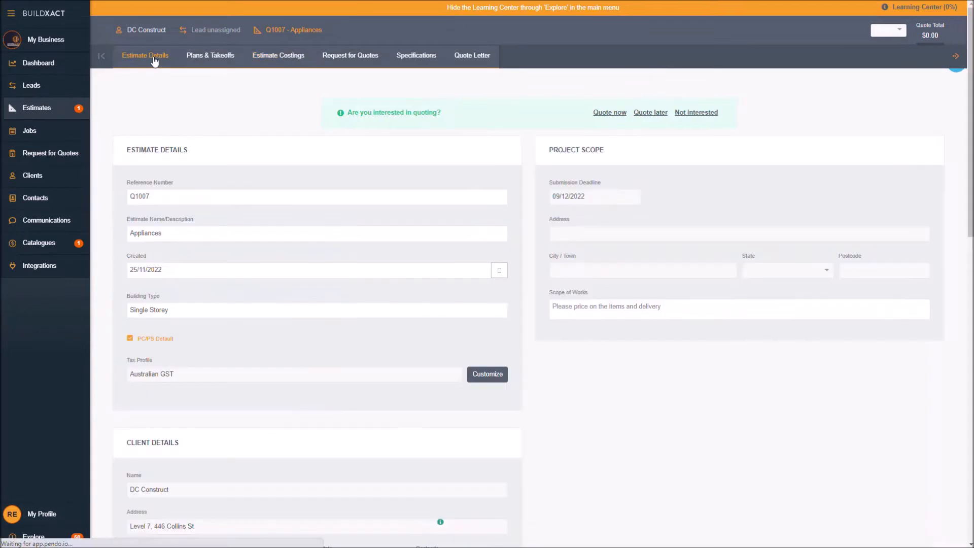
{"action": "left_click_drag", "start_coordinate": [552, 306], "coordinate": [666, 313]}
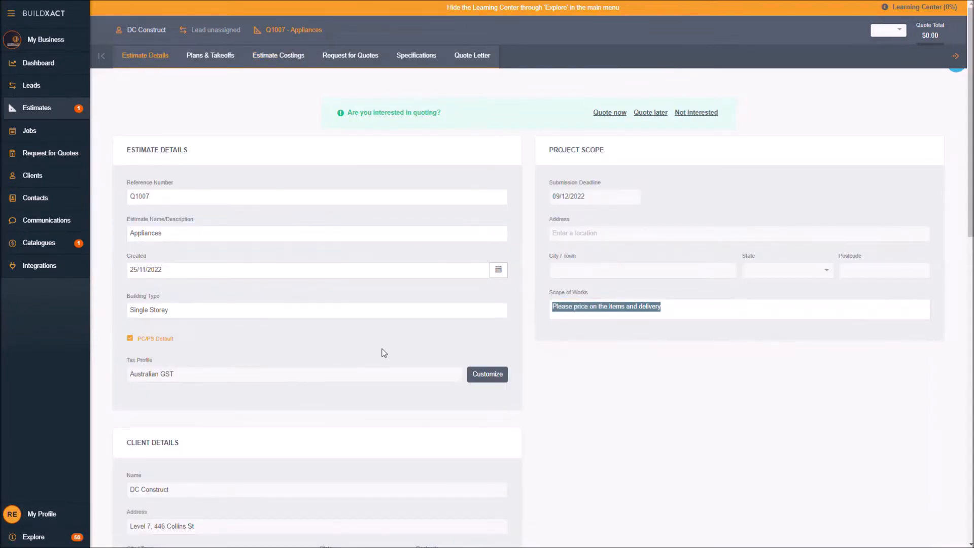
{"action": "scroll", "coordinate": [384, 353], "scroll_direction": "down", "scroll_amount": 3}
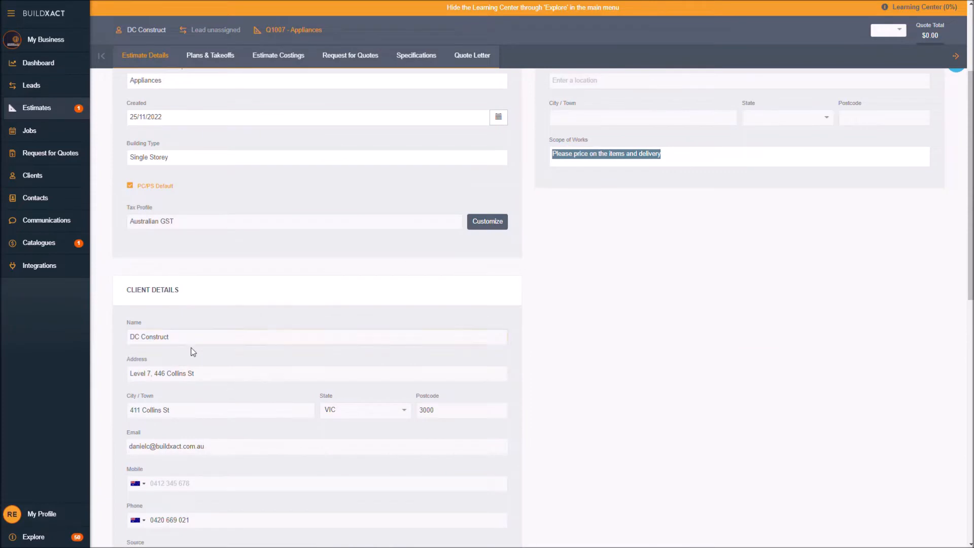
{"action": "scroll", "coordinate": [239, 211], "scroll_direction": "up", "scroll_amount": 3}
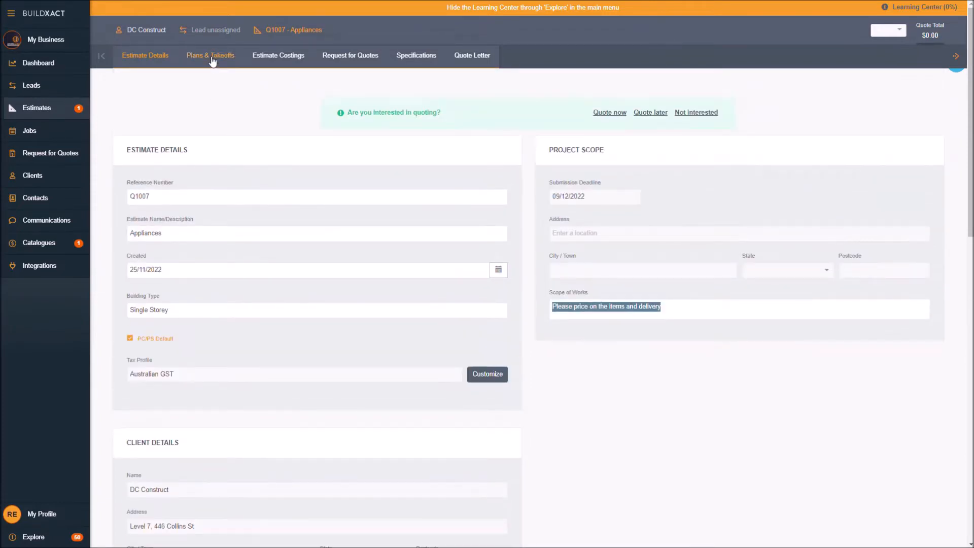
Step: Check the plans supplied with the request and choose to quote now
{"action": "left_click", "coordinate": [218, 60]}
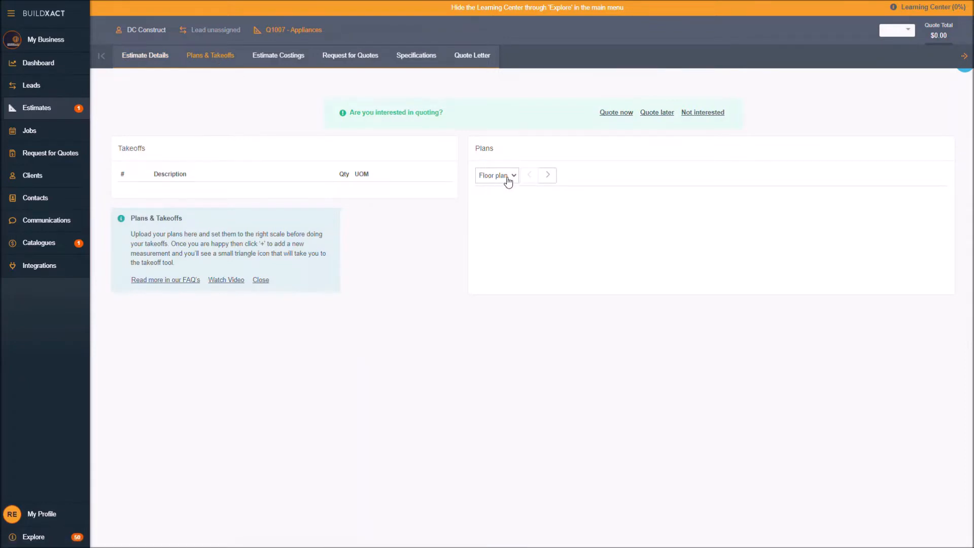
{"action": "left_click", "coordinate": [509, 180]}
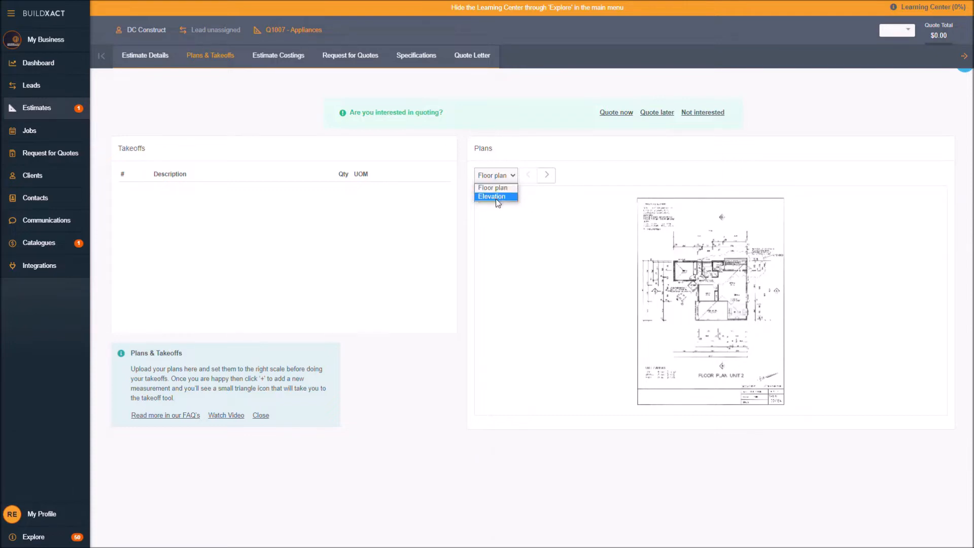
{"action": "left_click", "coordinate": [653, 133]}
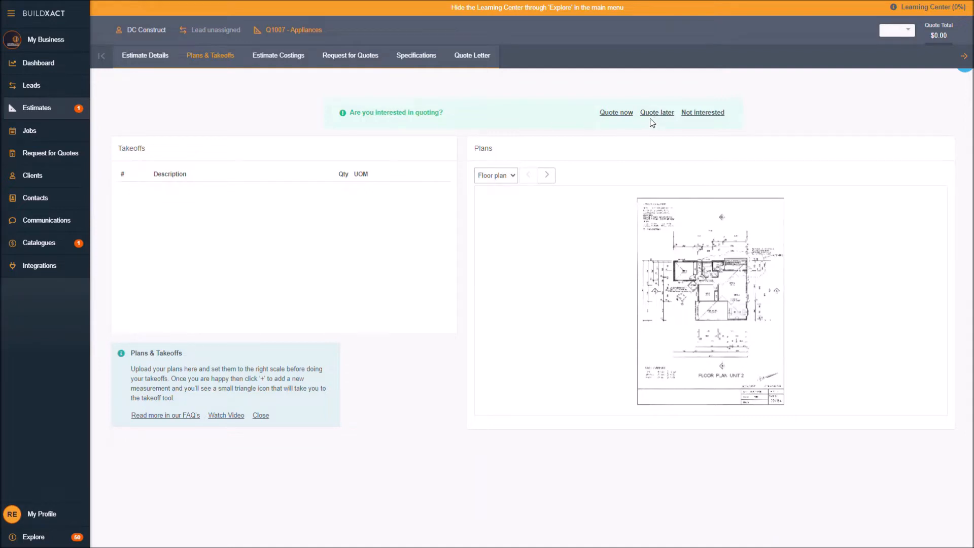
{"action": "left_click", "coordinate": [624, 117]}
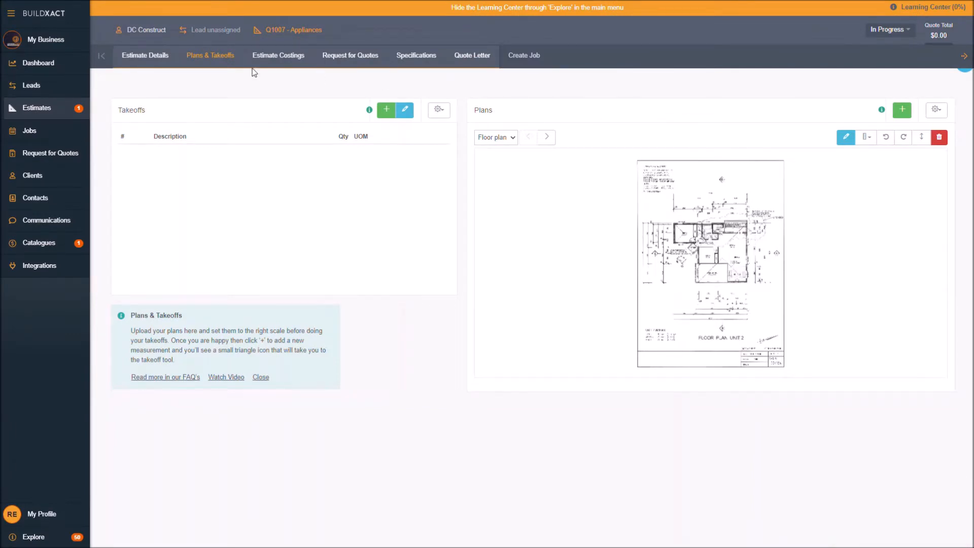
Step: Look through the estimate and client details of the accepted request
{"action": "left_click", "coordinate": [155, 58]}
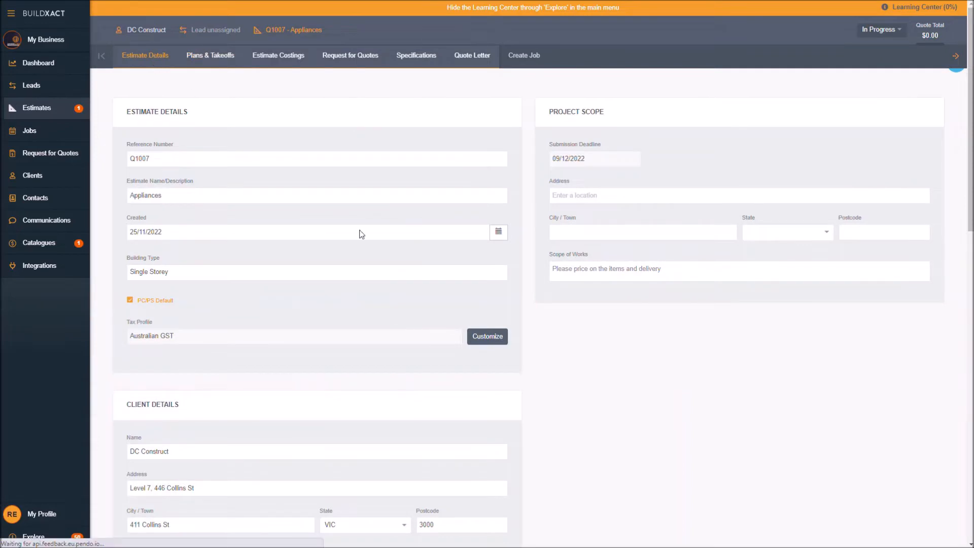
{"action": "scroll", "coordinate": [527, 309], "scroll_direction": "down", "scroll_amount": 3}
{"action": "scroll", "coordinate": [528, 310], "scroll_direction": "up", "scroll_amount": 3}
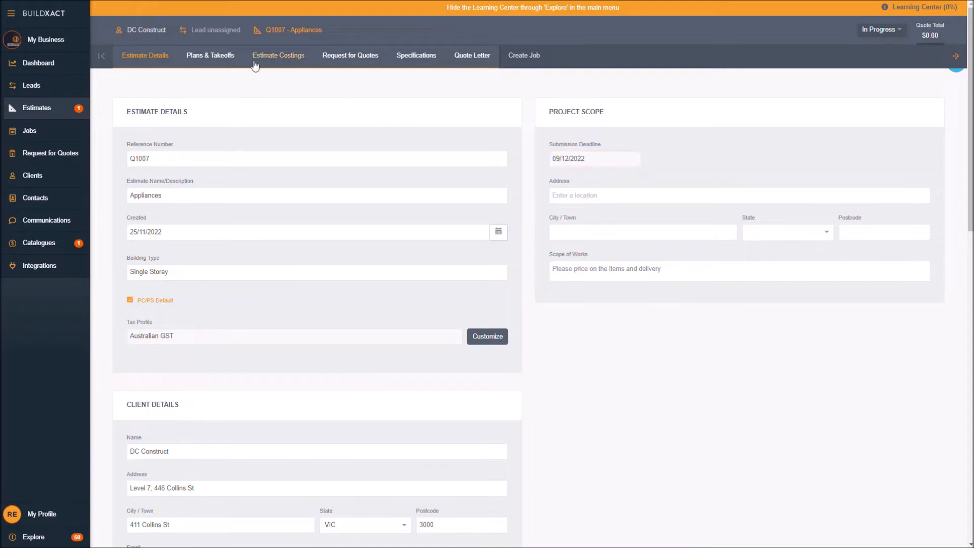
Step: Add a new measurement line to the takeoffs
{"action": "left_click", "coordinate": [216, 57]}
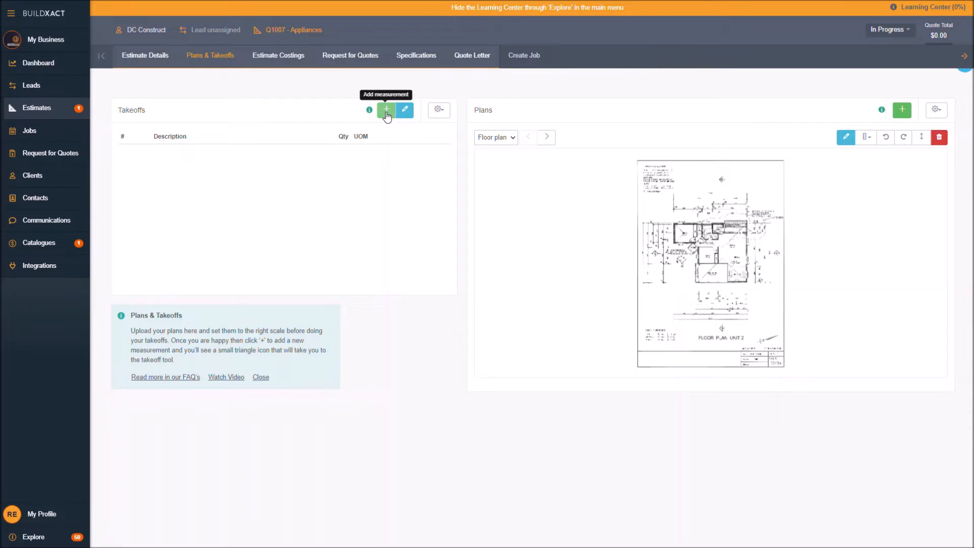
{"action": "left_click", "coordinate": [387, 115]}
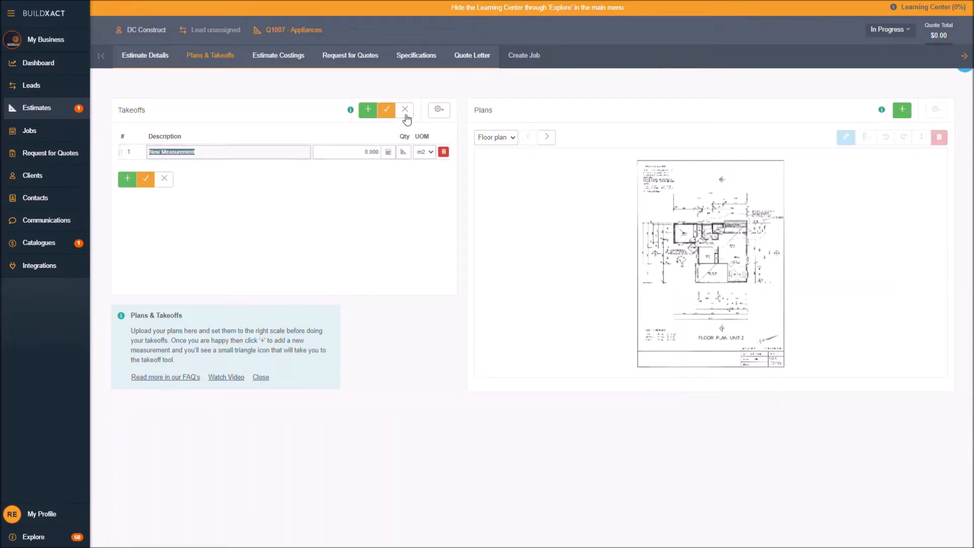
{"action": "left_click", "coordinate": [386, 111]}
Step: Open the Appliances category in the estimate costings and set the H 2860 B PureLine CleanSteel oven's unit cost to $2,500
{"action": "left_click", "coordinate": [288, 56]}
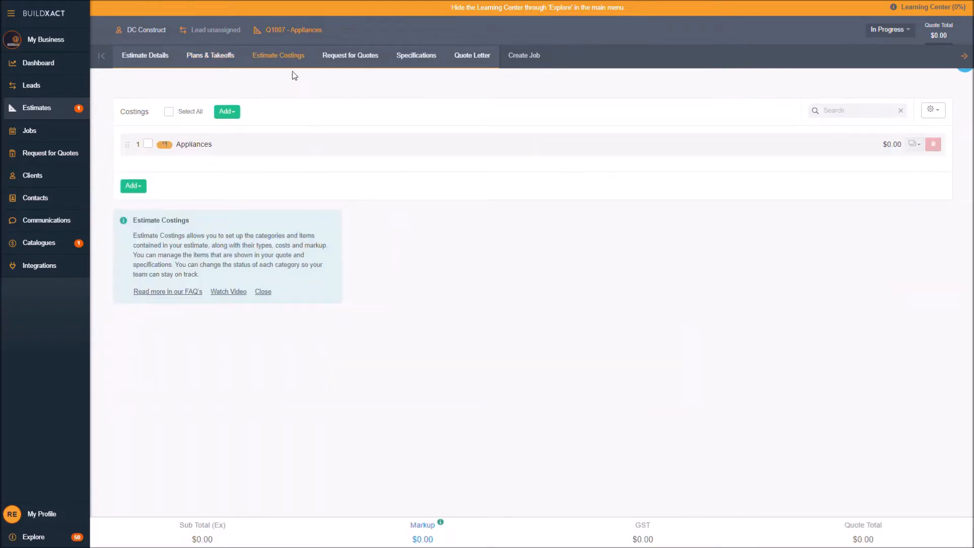
{"action": "left_click", "coordinate": [303, 147]}
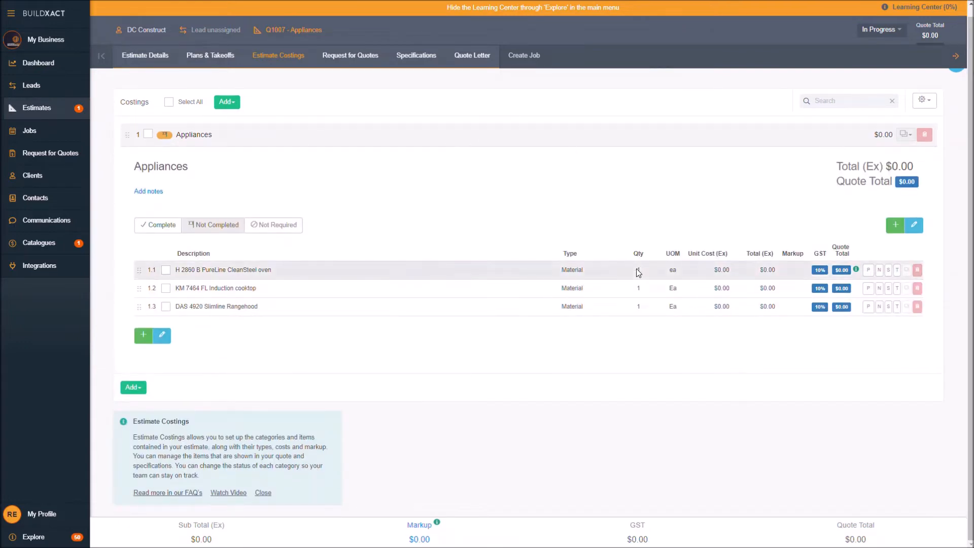
{"action": "left_click", "coordinate": [723, 276]}
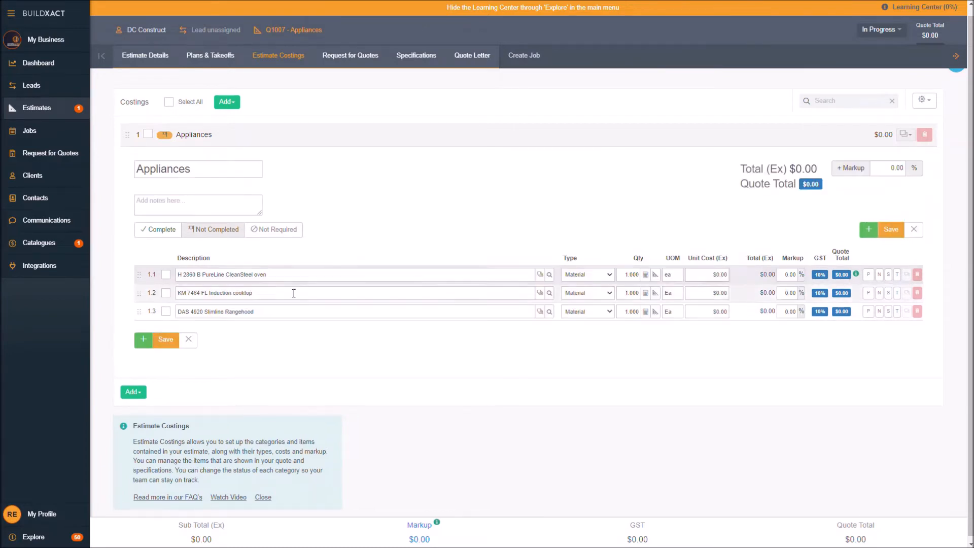
{"action": "left_click", "coordinate": [720, 273]}
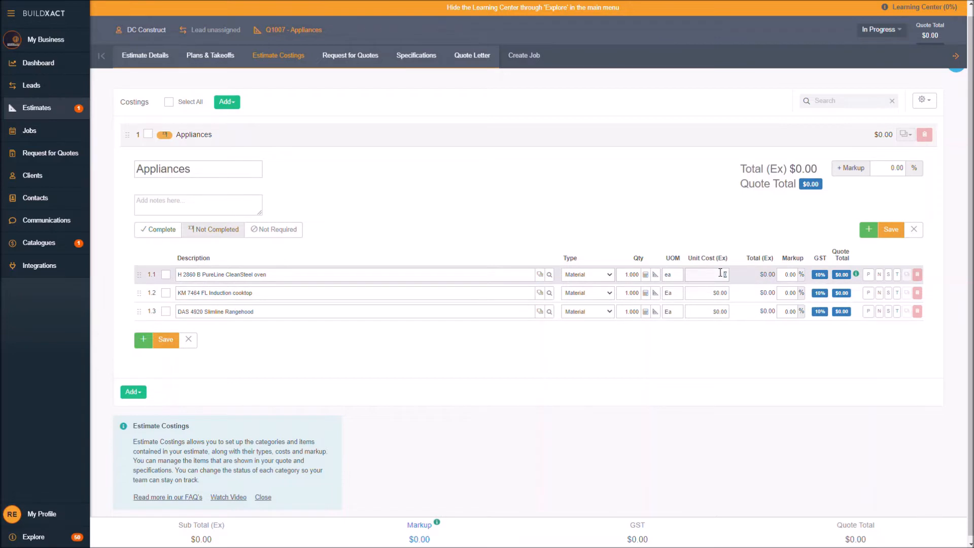
{"action": "type", "text": "2500"}
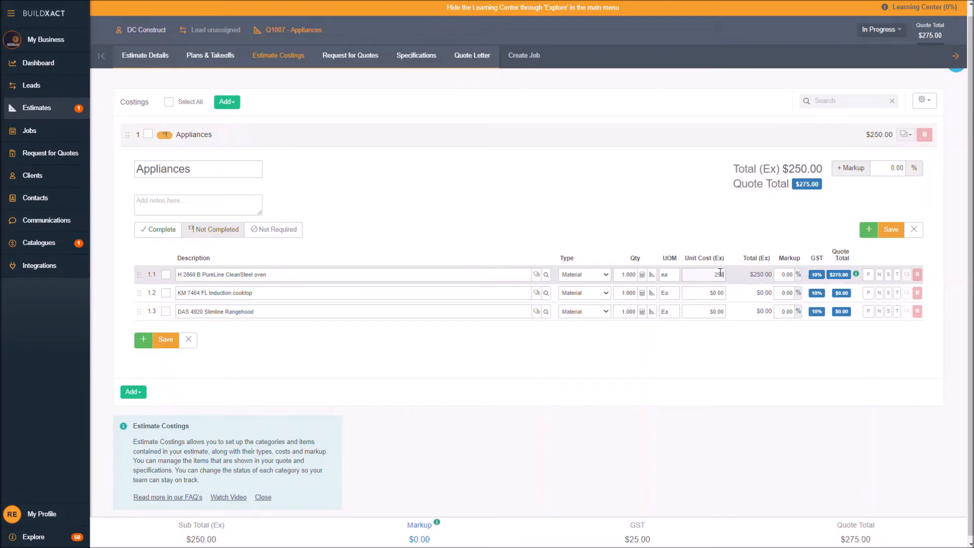
Step: Set the unit cost of the KM 7464 FL Induction cooktop to $3,500 and the DAS 4920 Slimline Rangehood to $2,000
{"action": "left_click", "coordinate": [708, 293]}
{"action": "type", "text": "2"}
{"action": "key", "text": "BackSpace"}
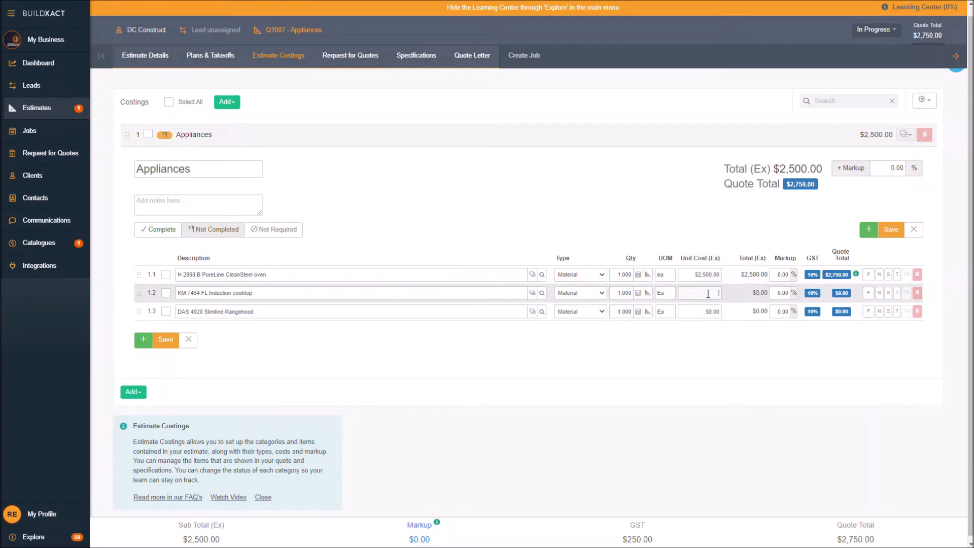
{"action": "type", "text": "3500"}
{"action": "left_click", "coordinate": [709, 307]}
{"action": "type", "text": "2000"}
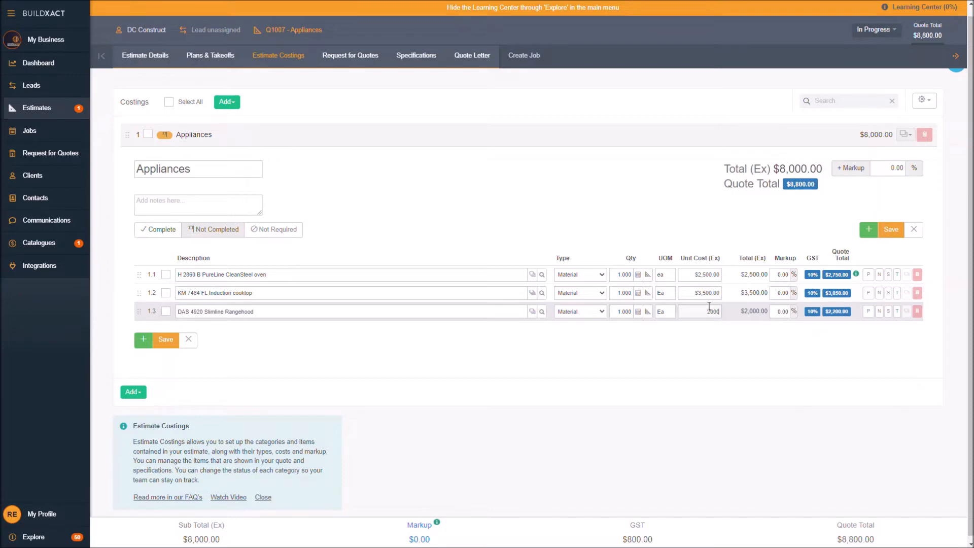
{"action": "left_click", "coordinate": [689, 336]}
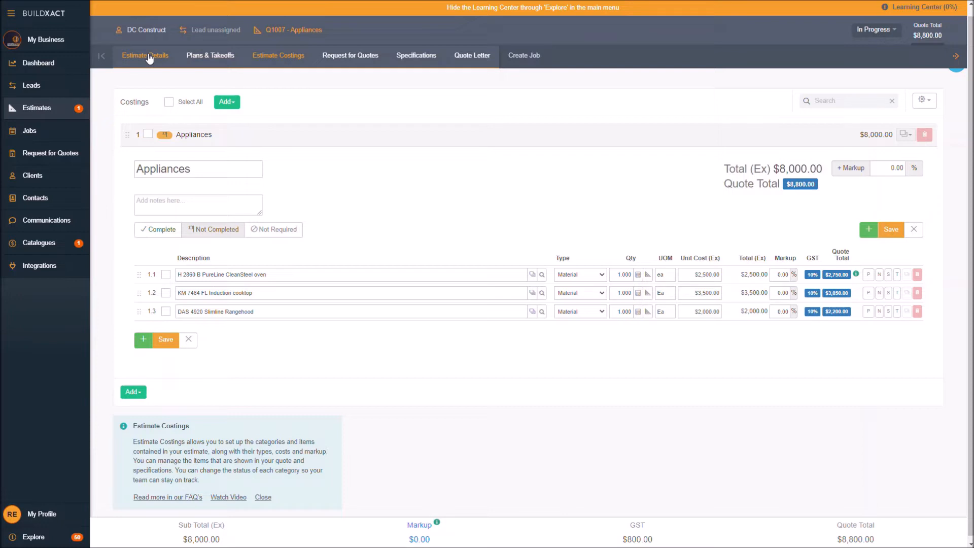
Step: Add a new item to the Appliances category and describe it as "Deliv"
{"action": "left_click", "coordinate": [868, 230]}
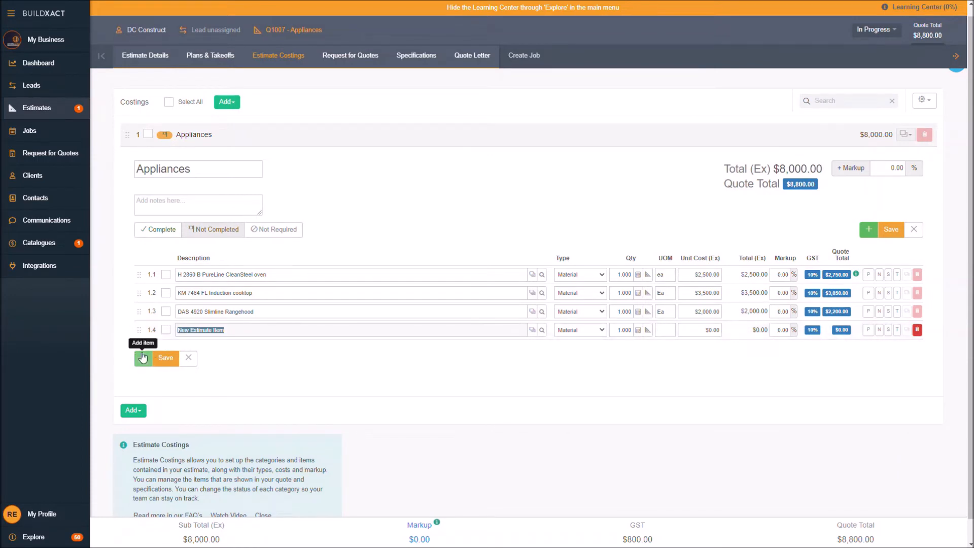
{"action": "left_click", "coordinate": [227, 102]}
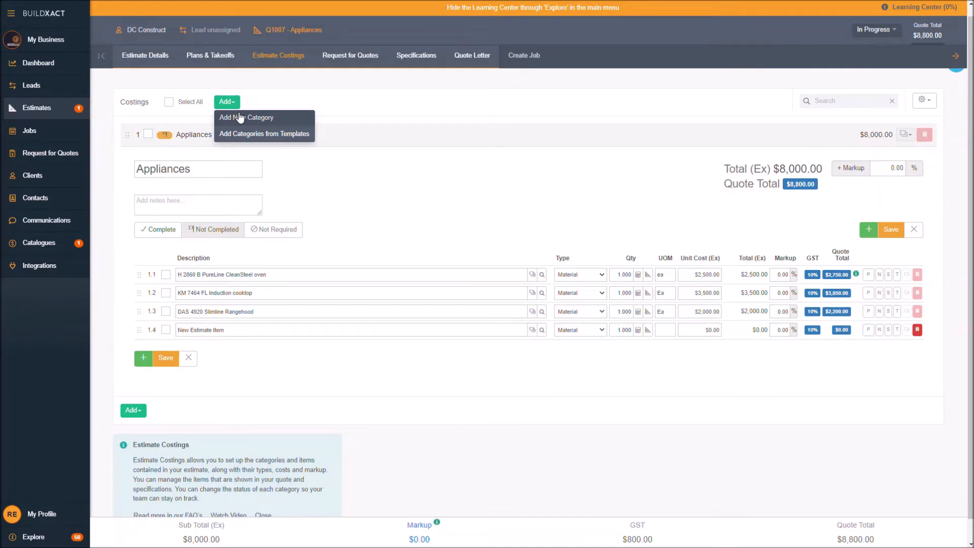
{"action": "left_click", "coordinate": [229, 330]}
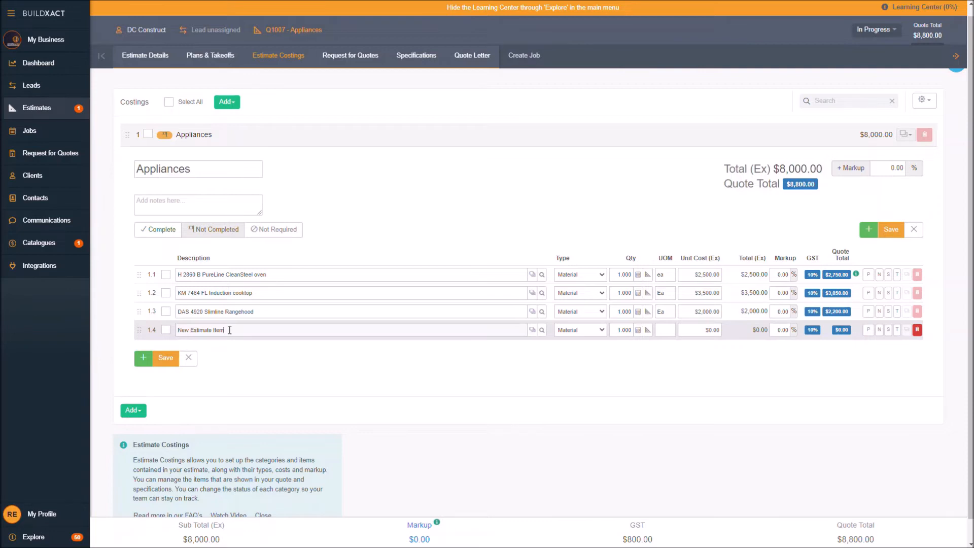
{"action": "triple_click", "coordinate": [229, 329]}
{"action": "type", "text": "Deal"}
{"action": "type", "text": "iv"}
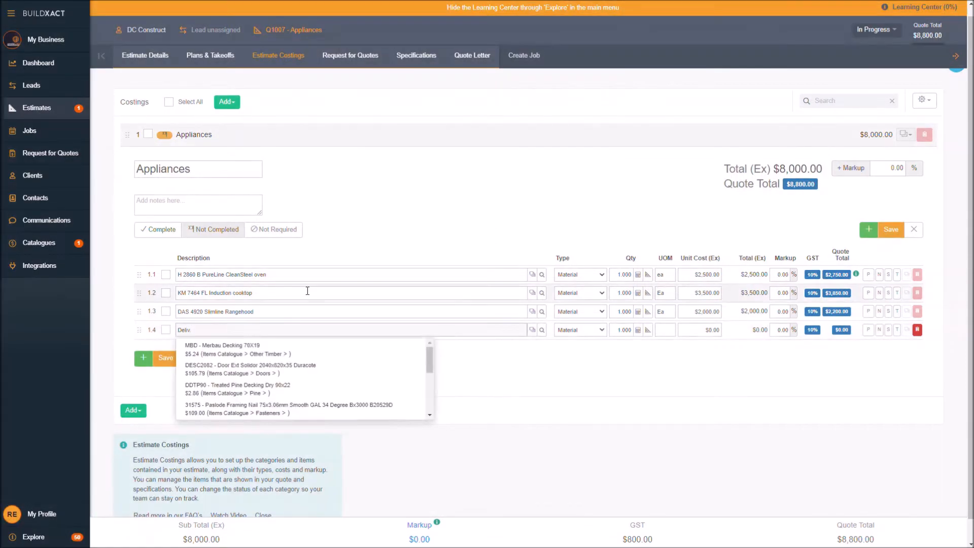
{"action": "left_click", "coordinate": [446, 217]}
Step: Give the delivery item the unit ea and a unit cost of $50, and save the Appliances costings
{"action": "left_click", "coordinate": [666, 332]}
{"action": "type", "text": "ea"}
{"action": "left_click", "coordinate": [702, 332]}
{"action": "type", "text": "50"}
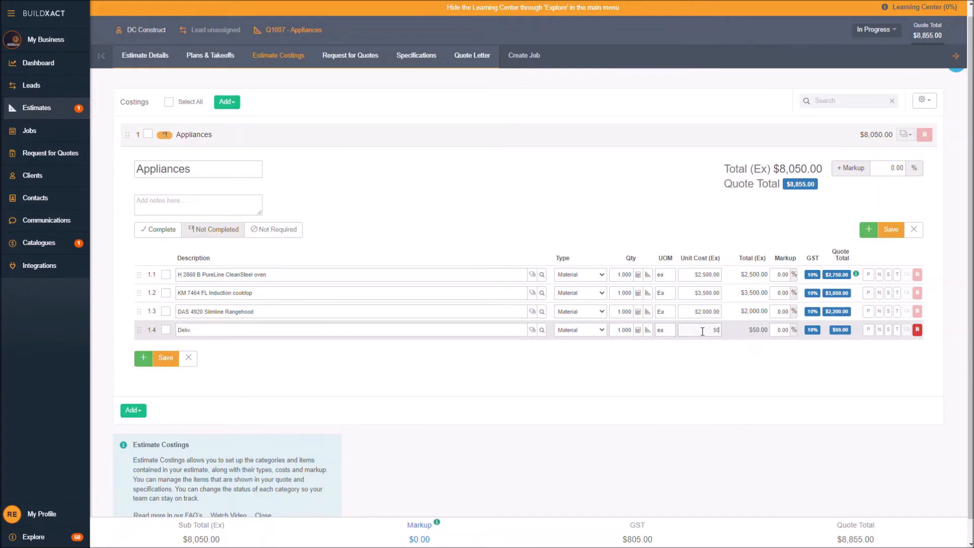
{"action": "left_click", "coordinate": [729, 359]}
{"action": "left_click", "coordinate": [886, 231]}
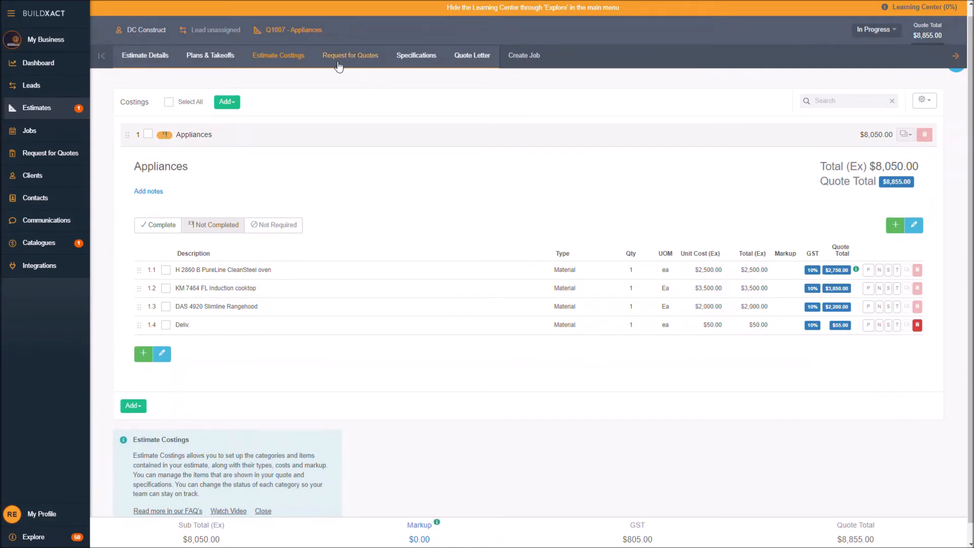
Step: Add a new category to the estimate's specifications and leave its editing mode
{"action": "left_click", "coordinate": [414, 54]}
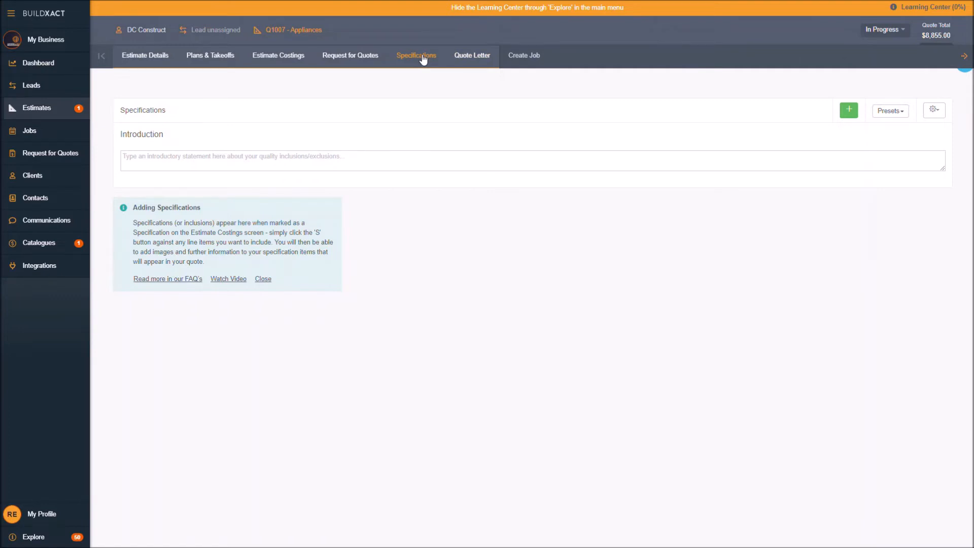
{"action": "left_click", "coordinate": [849, 110]}
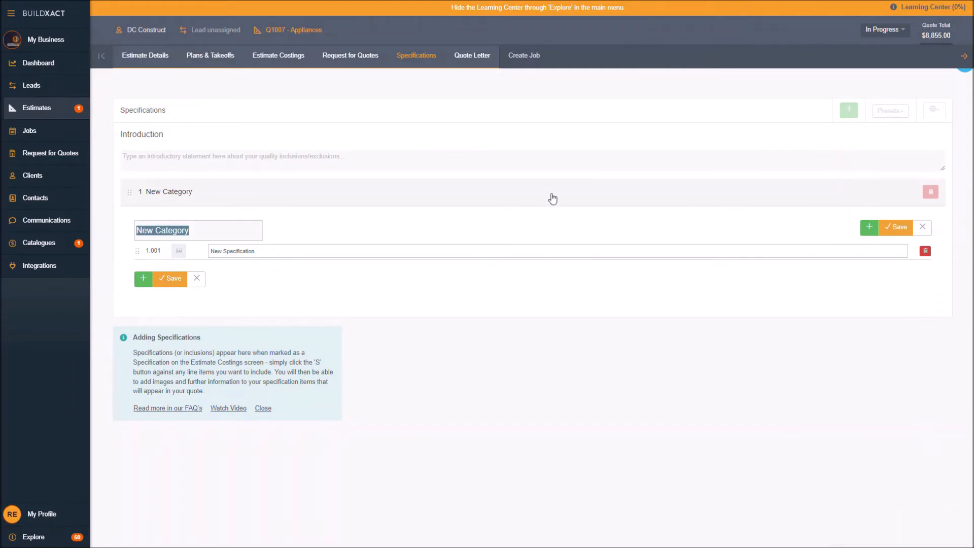
{"action": "left_click", "coordinate": [923, 226]}
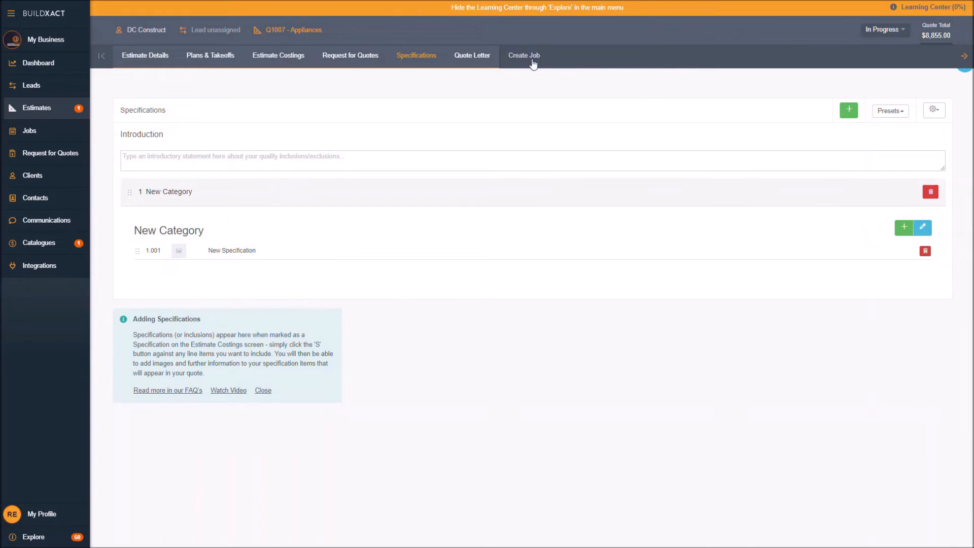
Step: Open the quote letter and view the settings of its Cover Page section
{"action": "left_click", "coordinate": [480, 60]}
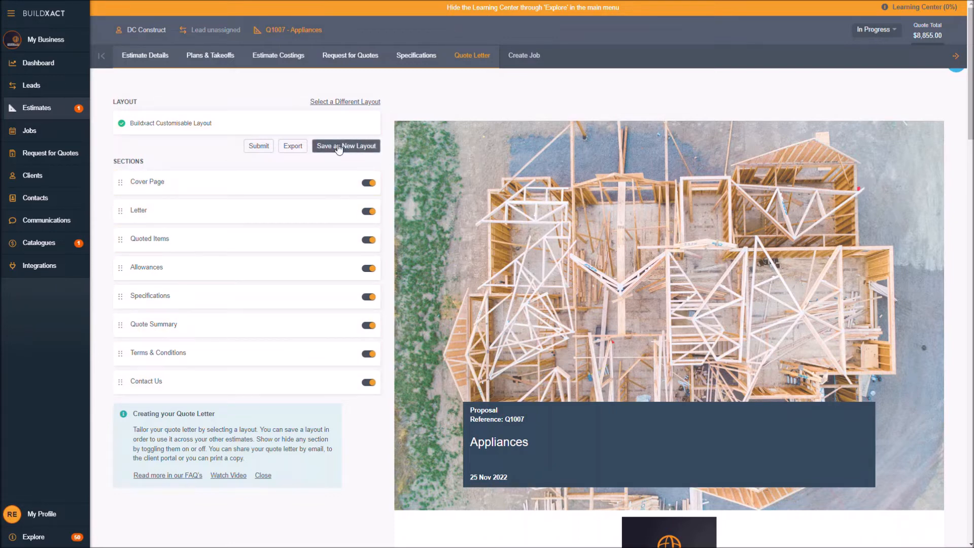
{"action": "left_click", "coordinate": [361, 151]}
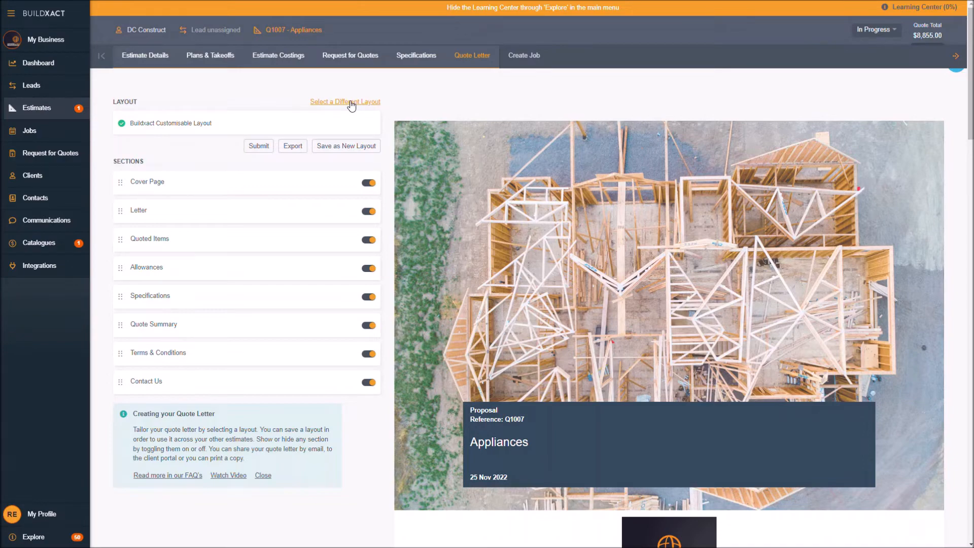
{"action": "left_click", "coordinate": [301, 191]}
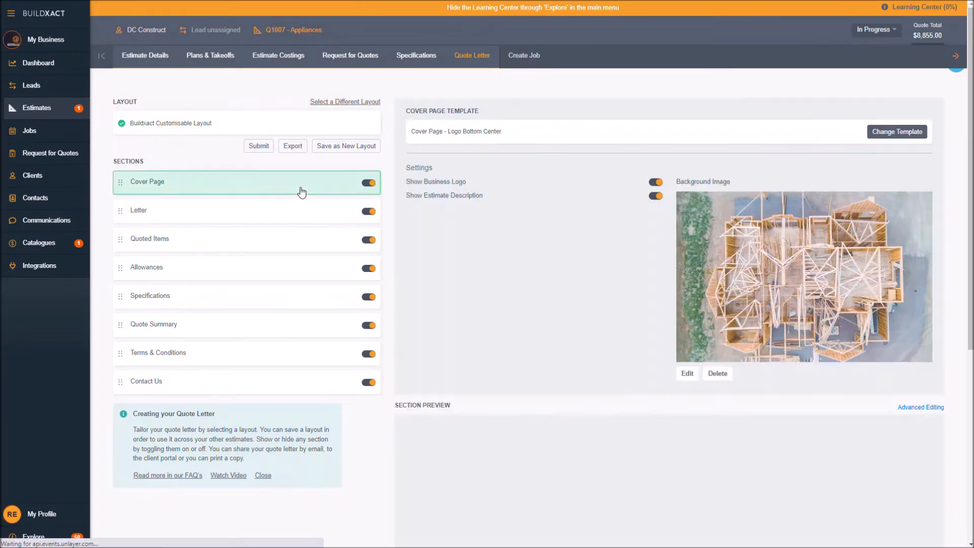
{"action": "left_click", "coordinate": [587, 184]}
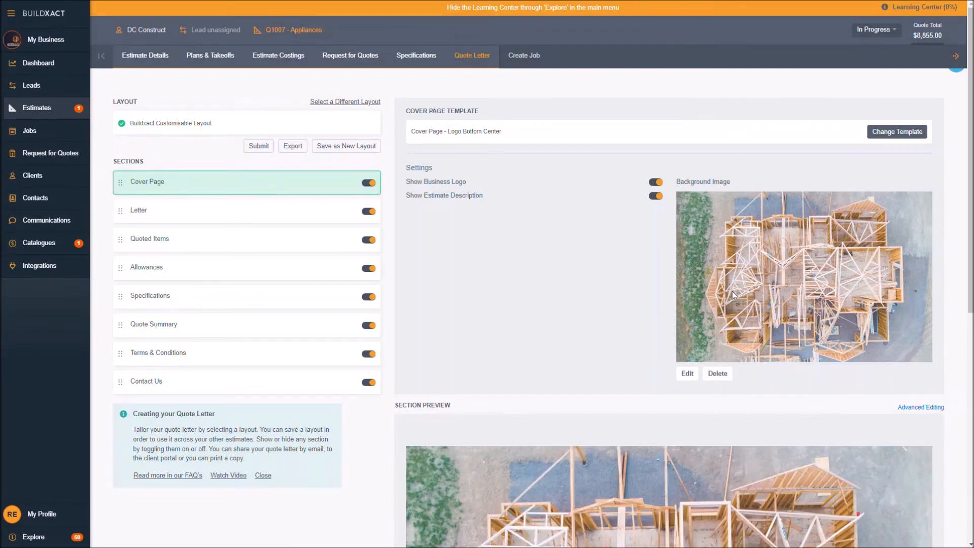
Step: Look over the Letter section, and set Quoted Items to include GST in category totals and the quoted items for each category
{"action": "left_click", "coordinate": [217, 210]}
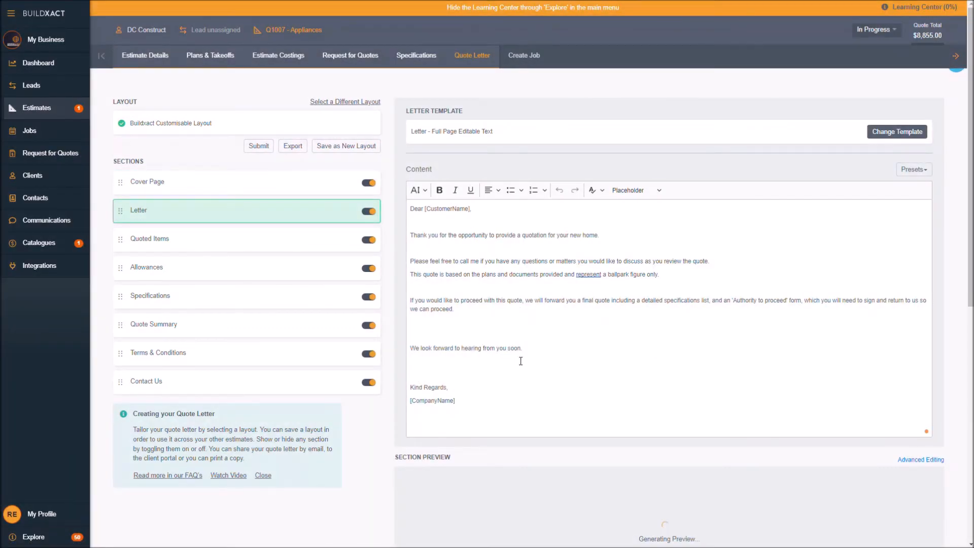
{"action": "left_click", "coordinate": [249, 247]}
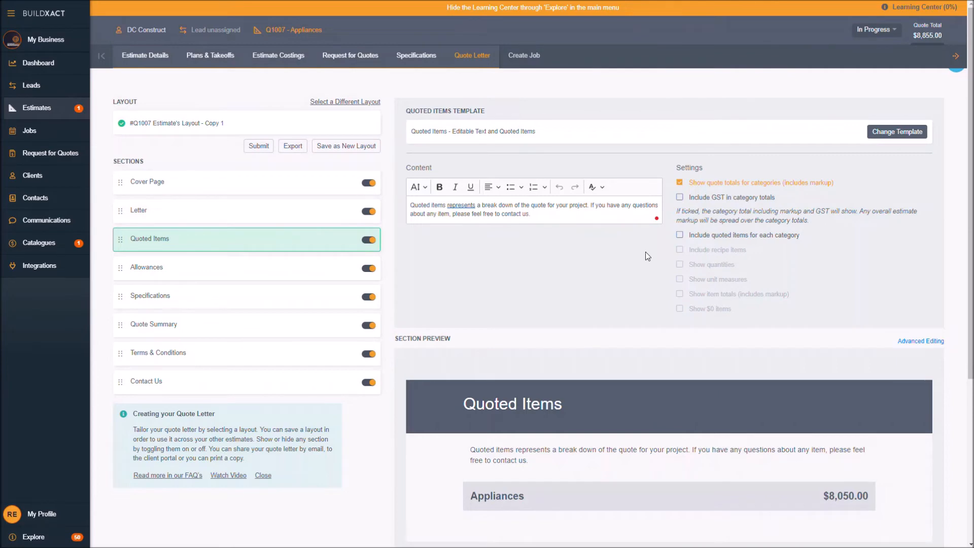
{"action": "left_click", "coordinate": [705, 198]}
{"action": "left_click", "coordinate": [737, 237]}
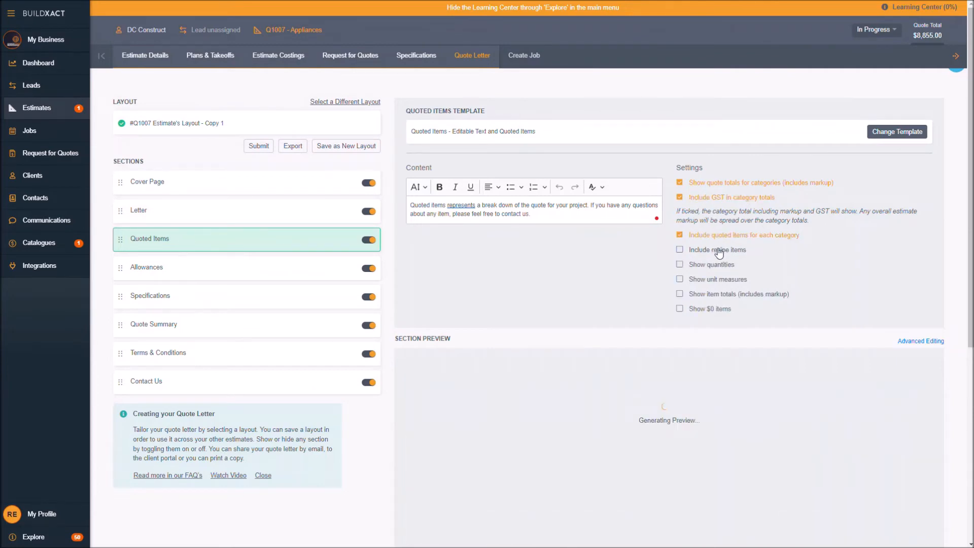
Step: Show quantities, unit measures and item totals in the Quoted Items section, and check its preview
{"action": "left_click", "coordinate": [705, 267]}
{"action": "left_click", "coordinate": [701, 280]}
{"action": "left_click", "coordinate": [702, 294]}
{"action": "scroll", "coordinate": [659, 300], "scroll_direction": "down", "scroll_amount": 4}
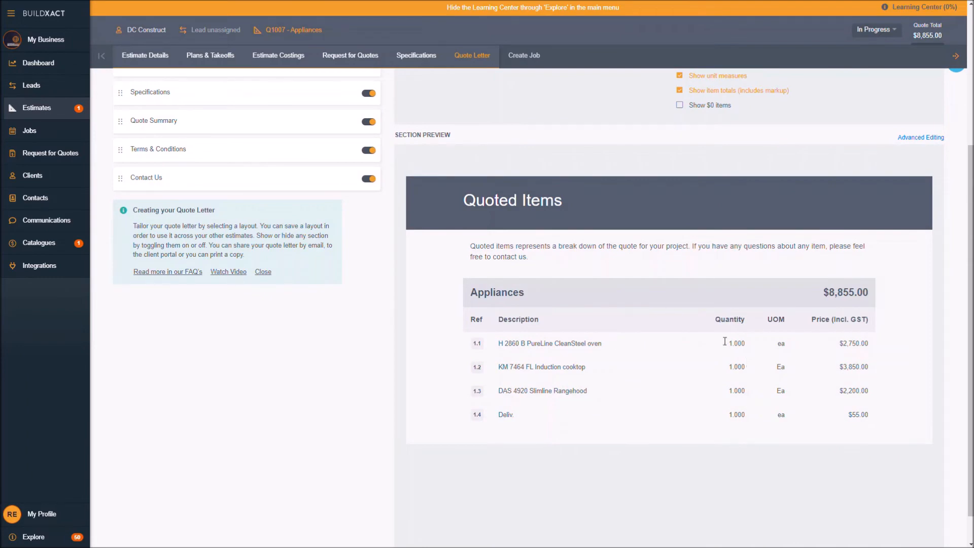
{"action": "scroll", "coordinate": [638, 348], "scroll_direction": "up", "scroll_amount": 4}
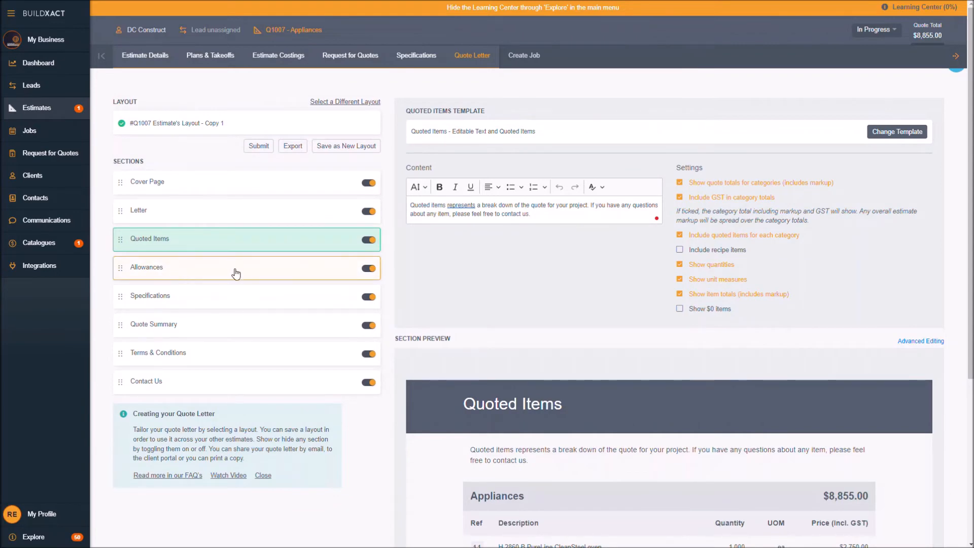
Step: Turn off the Allowances and Specifications sections of the quote letter
{"action": "left_click", "coordinate": [319, 269]}
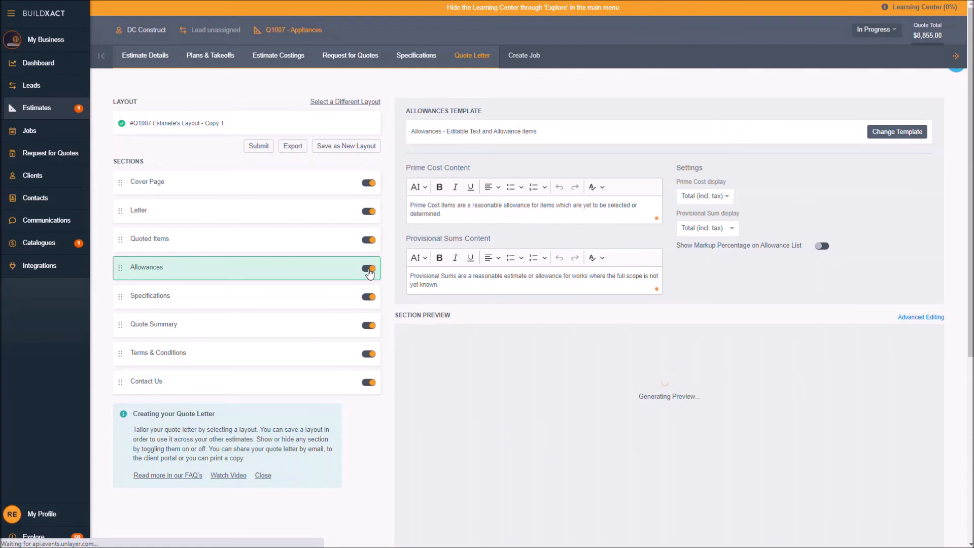
{"action": "left_click", "coordinate": [370, 269]}
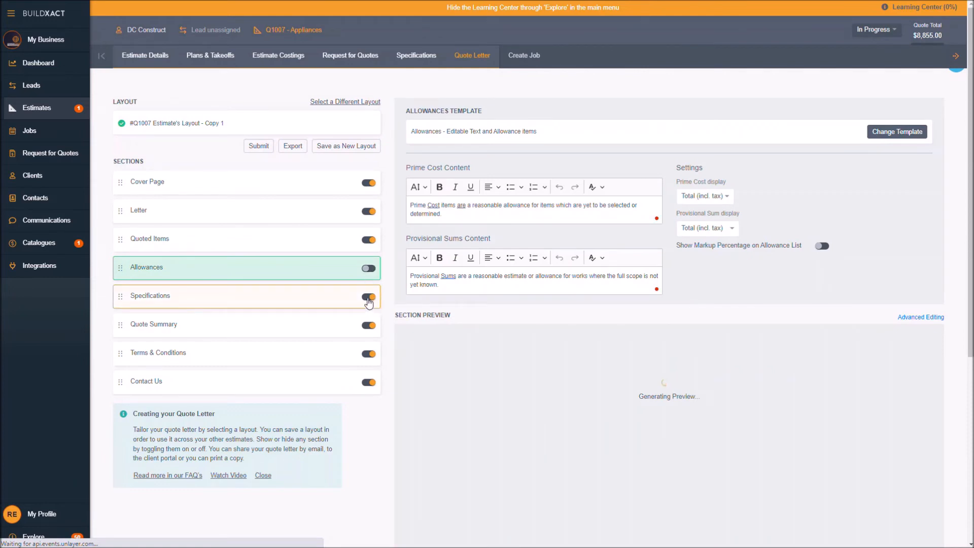
{"action": "left_click", "coordinate": [368, 299]}
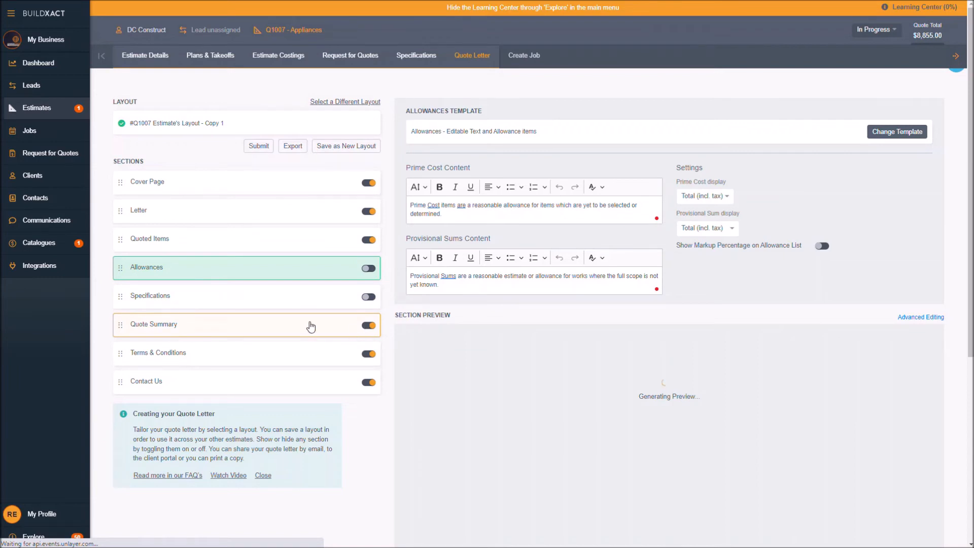
Step: Review the Quoted Items, Quote Summary, Terms & Conditions and Contact Us sections of the quote letter
{"action": "left_click", "coordinate": [340, 244]}
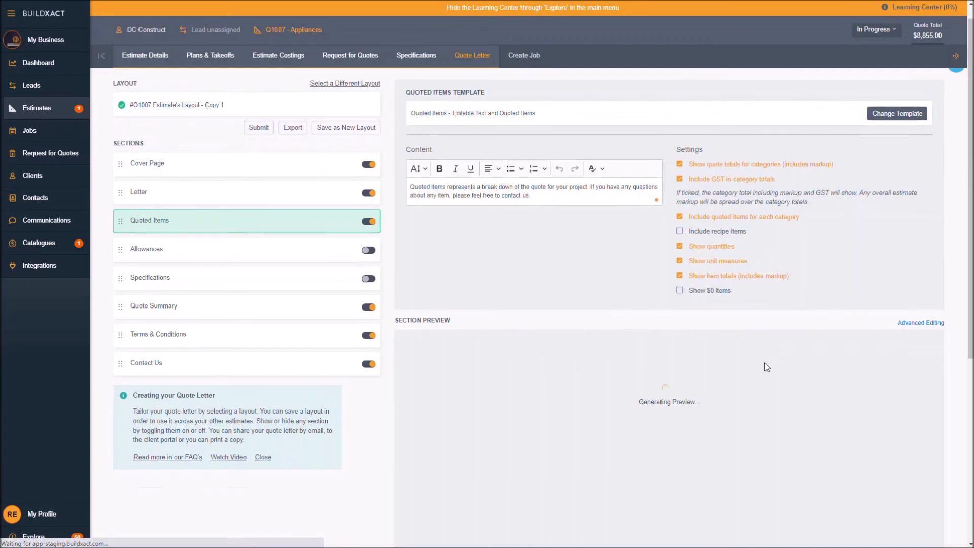
{"action": "scroll", "coordinate": [765, 363], "scroll_direction": "down", "scroll_amount": 1}
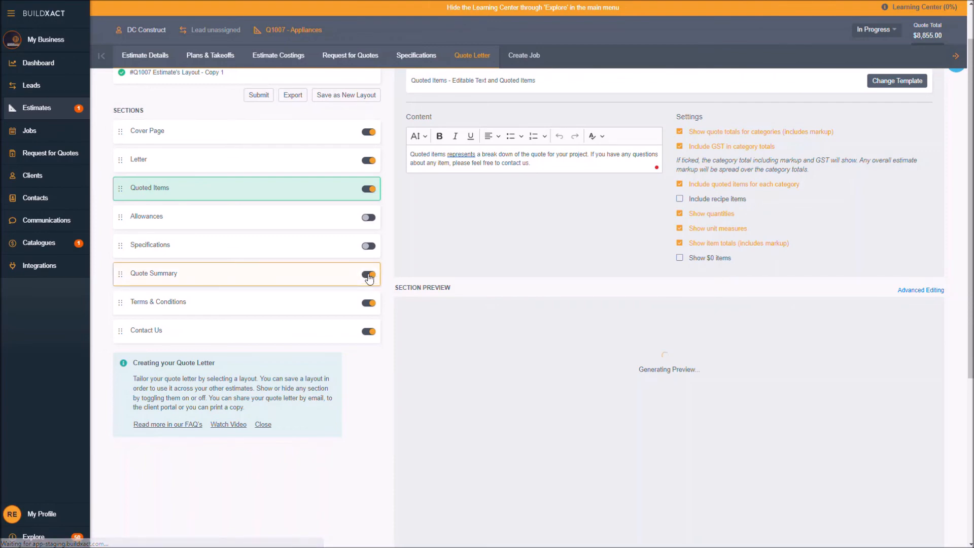
{"action": "left_click", "coordinate": [348, 275]}
{"action": "left_click", "coordinate": [279, 359]}
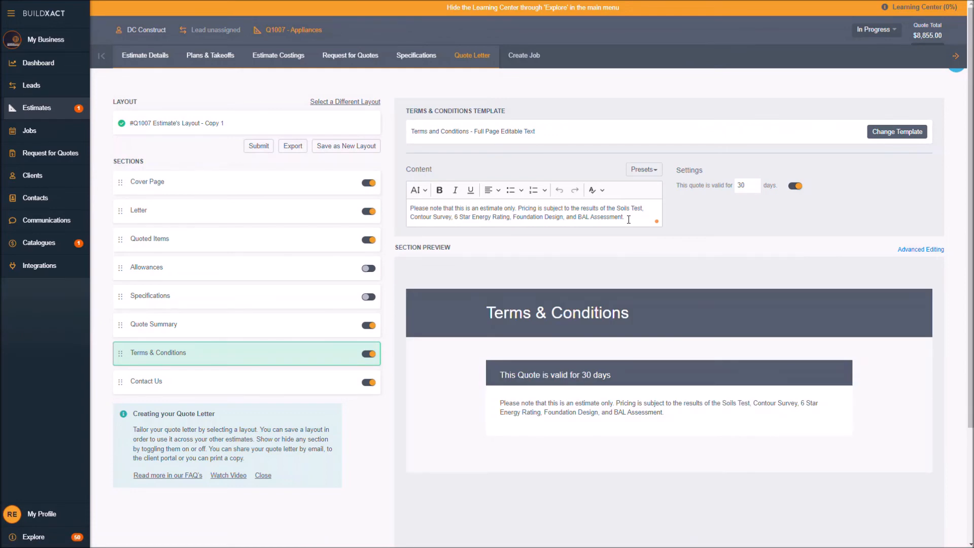
{"action": "left_click", "coordinate": [628, 219]}
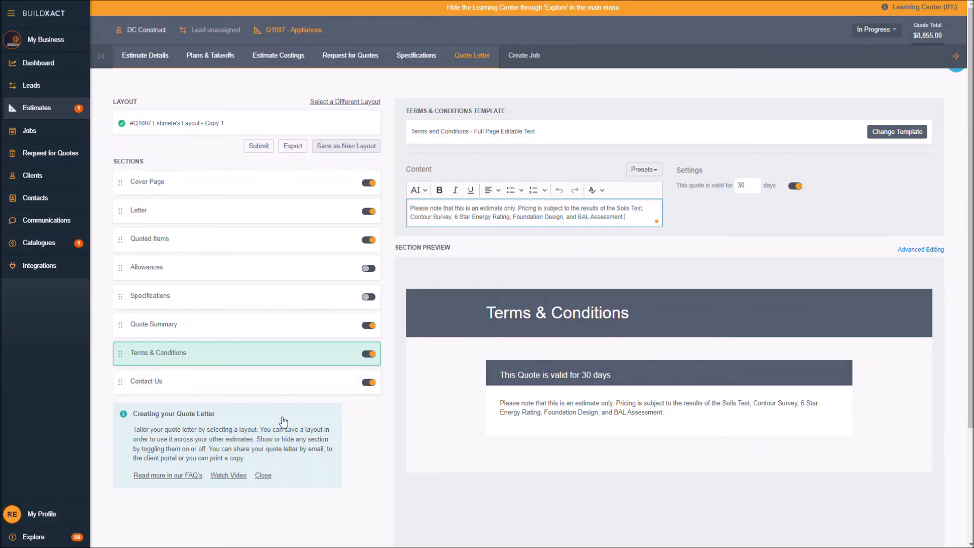
{"action": "left_click", "coordinate": [278, 391]}
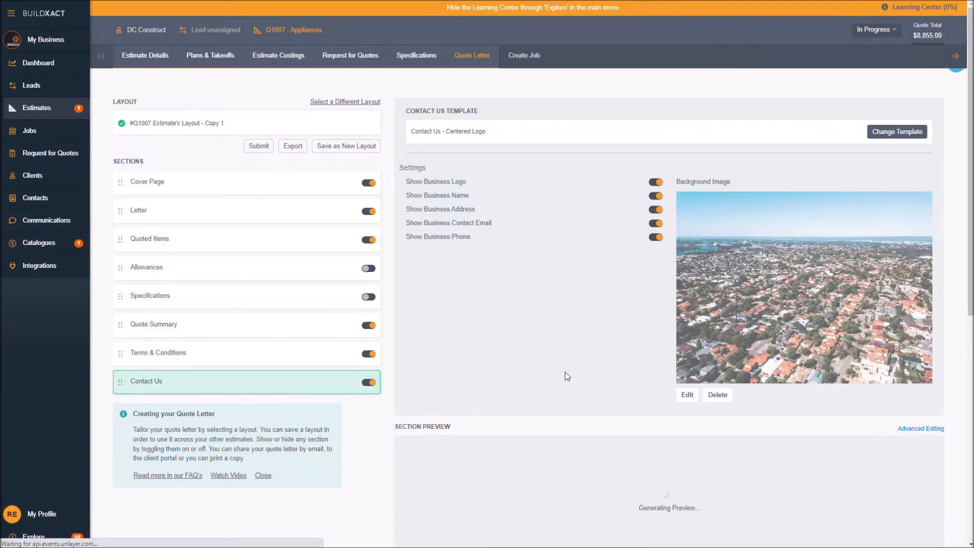
{"action": "scroll", "coordinate": [566, 372], "scroll_direction": "down", "scroll_amount": 4}
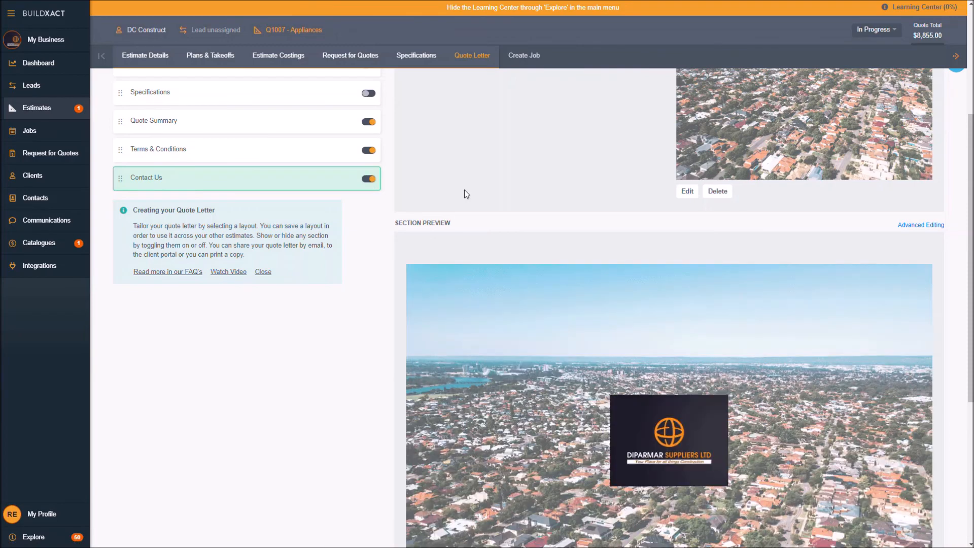
{"action": "scroll", "coordinate": [501, 313], "scroll_direction": "down", "scroll_amount": 2}
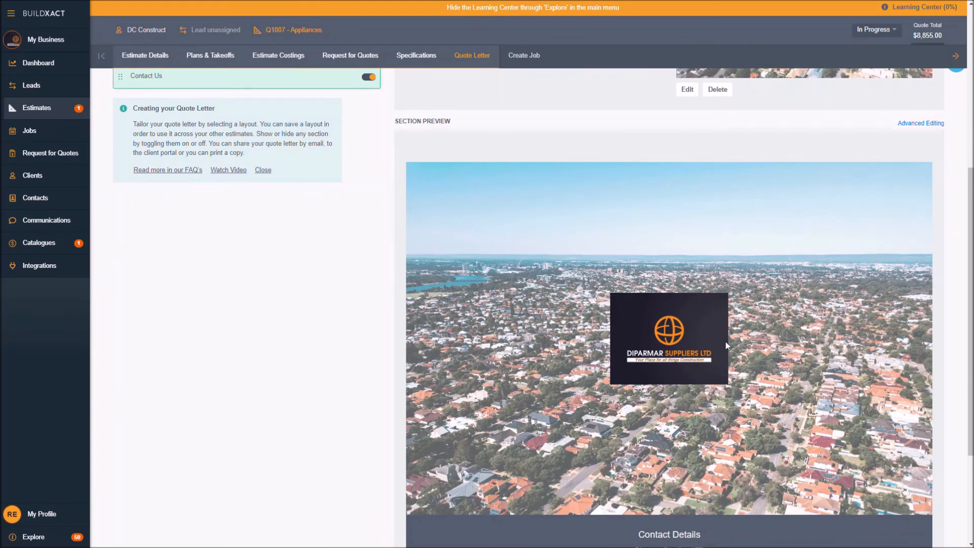
{"action": "scroll", "coordinate": [725, 342], "scroll_direction": "up", "scroll_amount": 6}
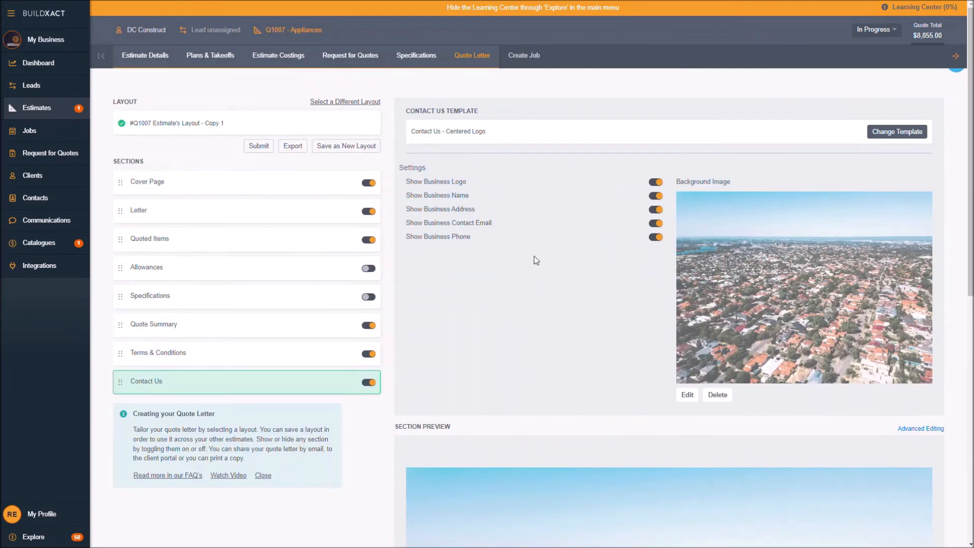
Step: Submit the quote by email to DC Construct with the prefilled subject and message, and dismiss the submission notice
{"action": "left_click", "coordinate": [258, 147]}
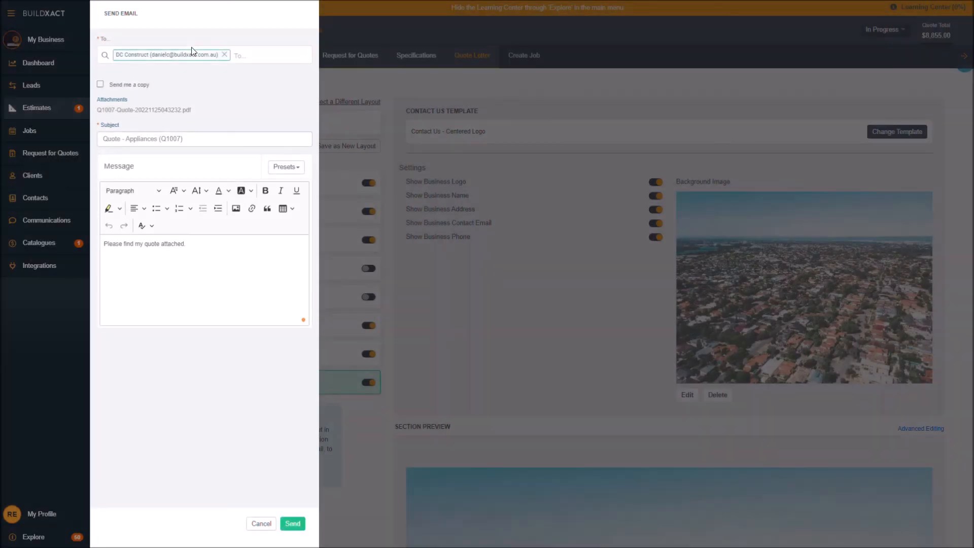
{"action": "left_click", "coordinate": [138, 259]}
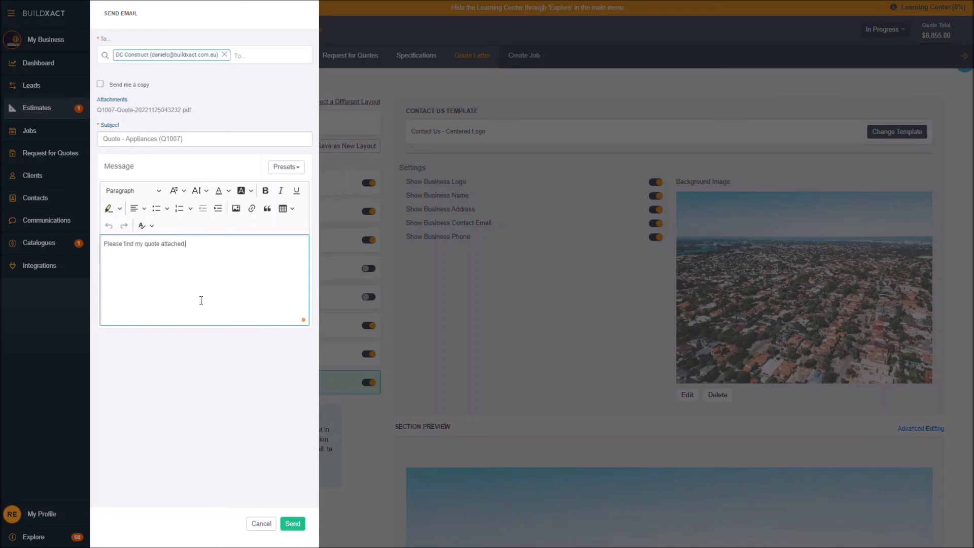
{"action": "left_click", "coordinate": [301, 529]}
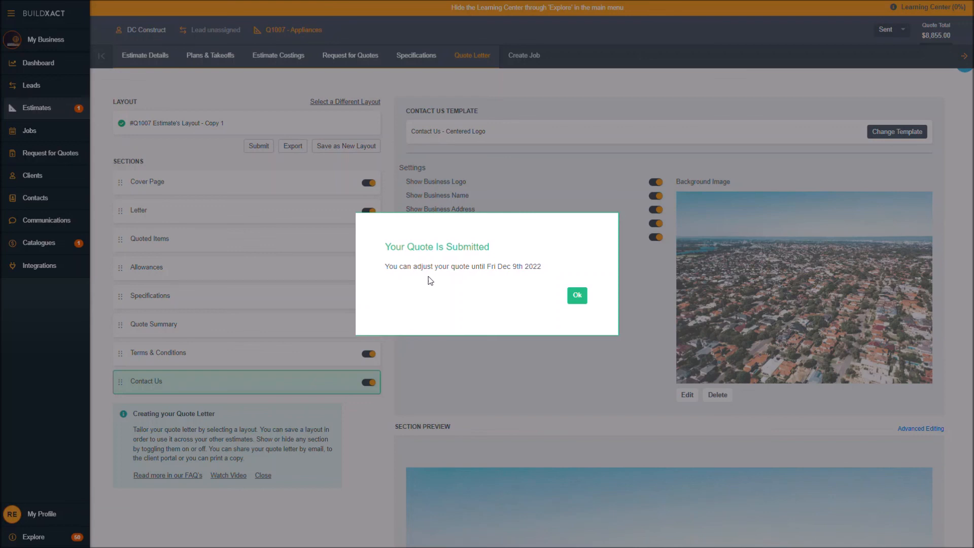
{"action": "left_click_drag", "start_coordinate": [400, 267], "coordinate": [564, 263]}
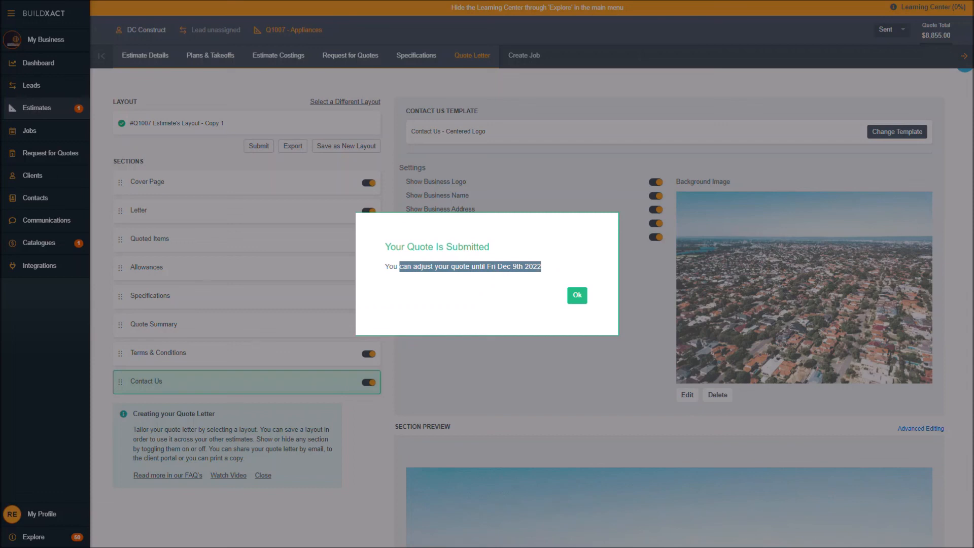
{"action": "left_click", "coordinate": [521, 290]}
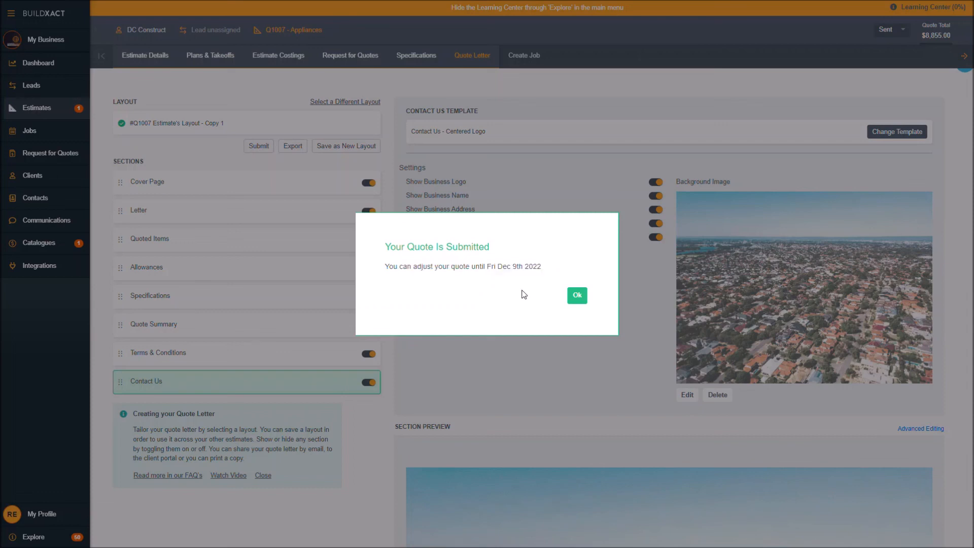
{"action": "left_click_drag", "start_coordinate": [487, 266], "coordinate": [543, 267]}
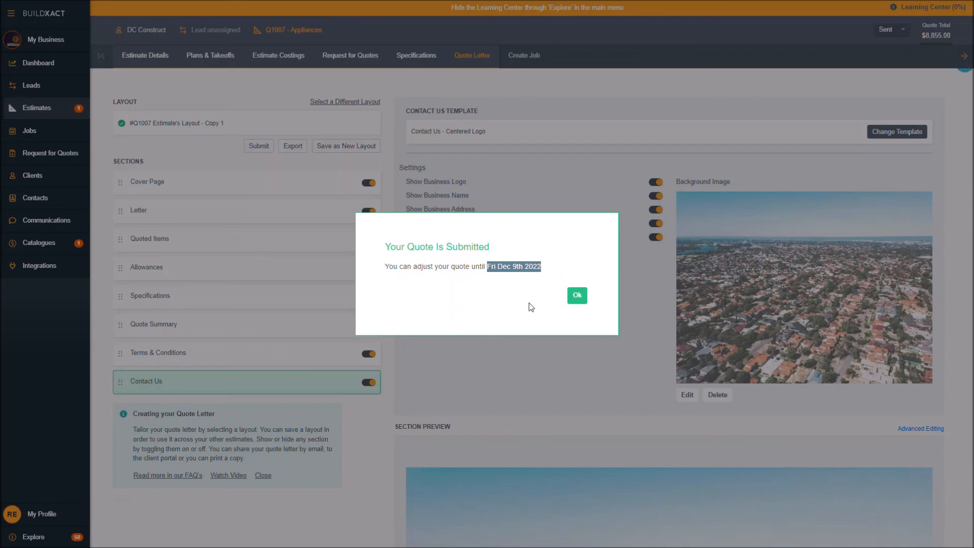
{"action": "left_click", "coordinate": [577, 296]}
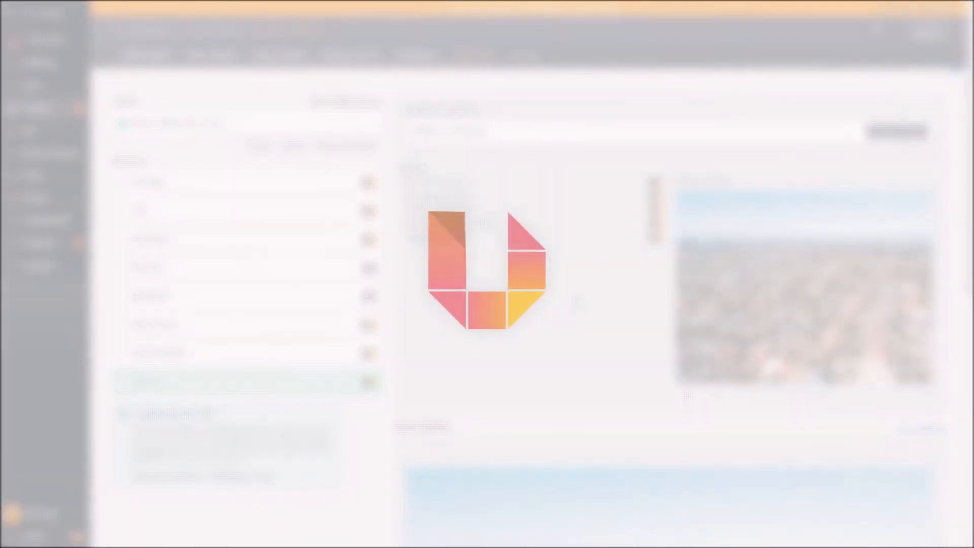